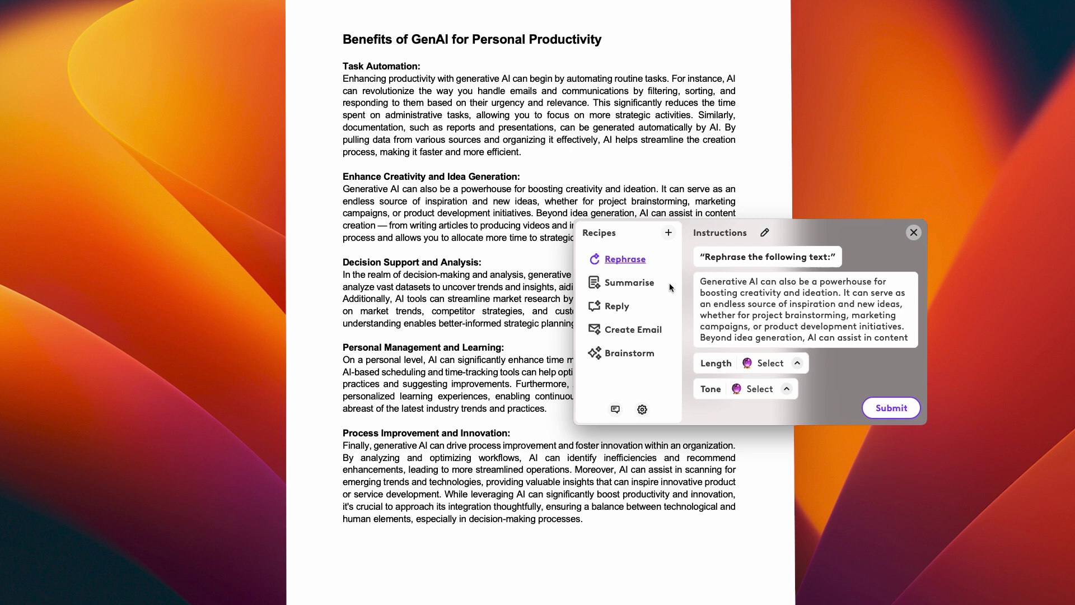
Submit the Rephrase prompt with Length set to 2 bullets and Professional tone.
left_click(798, 365)
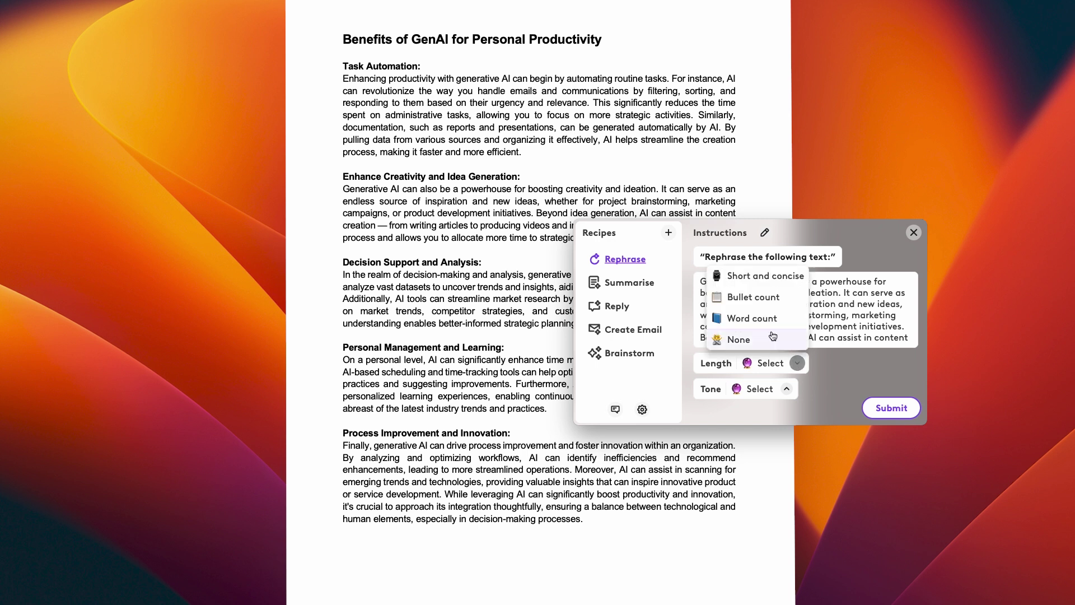
left_click(753, 297)
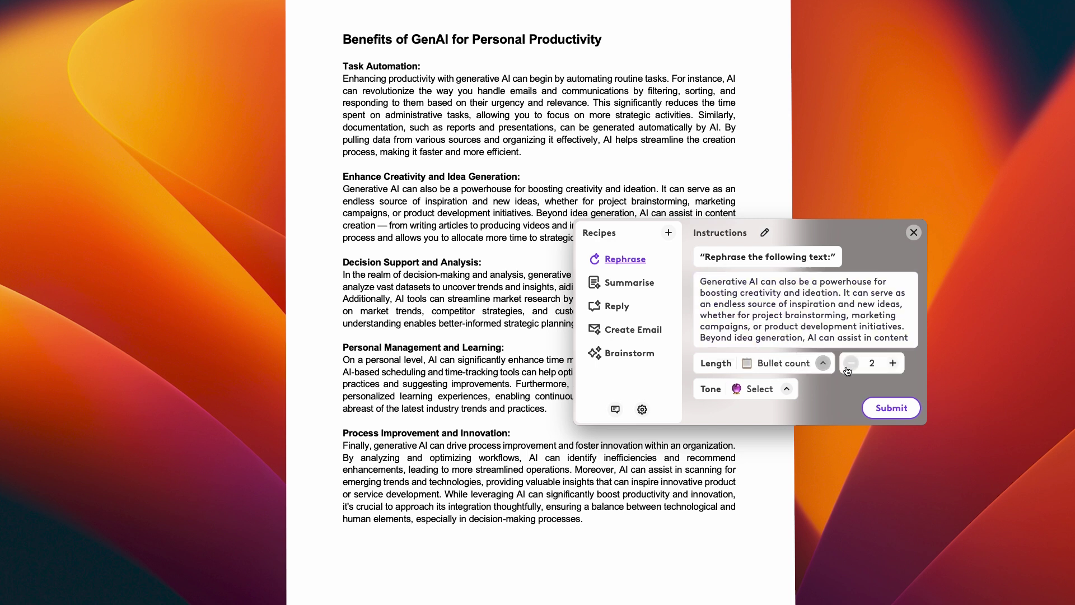
left_click(787, 389)
left_click(782, 311)
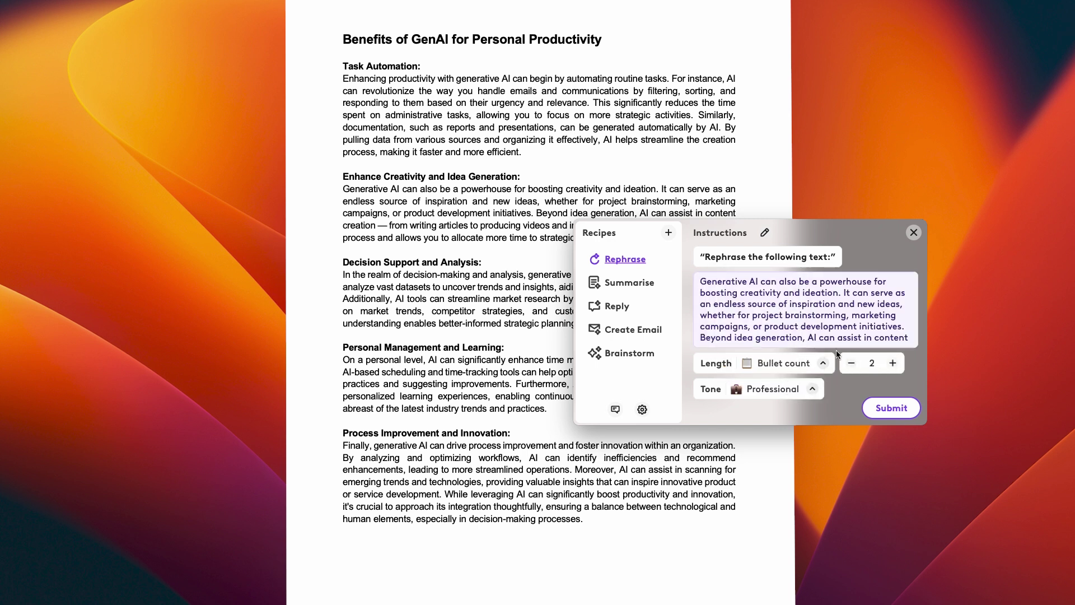
left_click(891, 408)
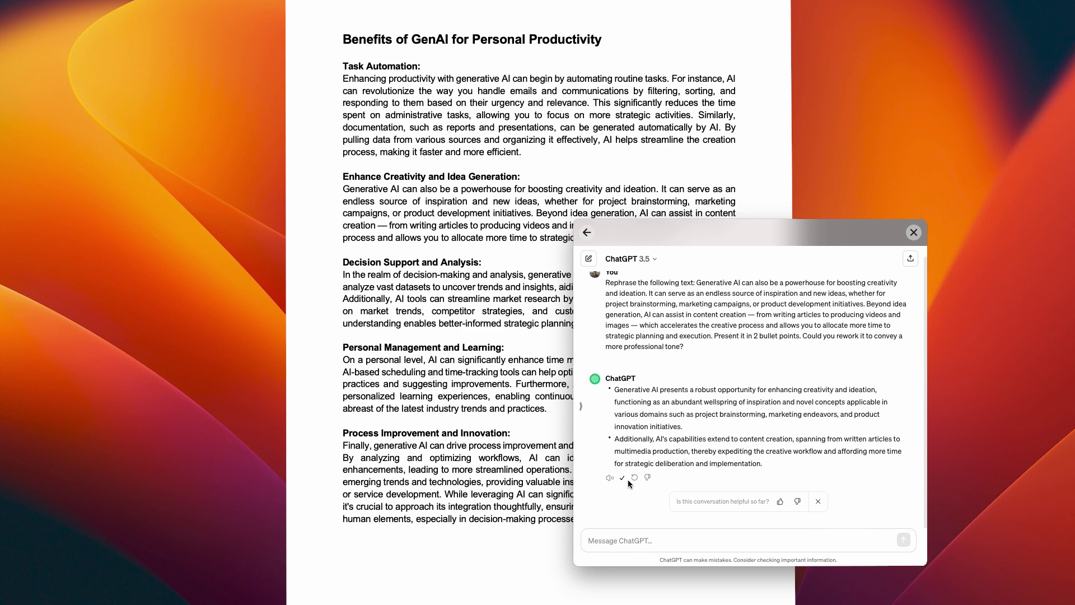
Replace the Enhance Creativity paragraph with the pasted two-bullet rewrite.
left_click_drag(701, 239, 840, 252)
triple_click(662, 241)
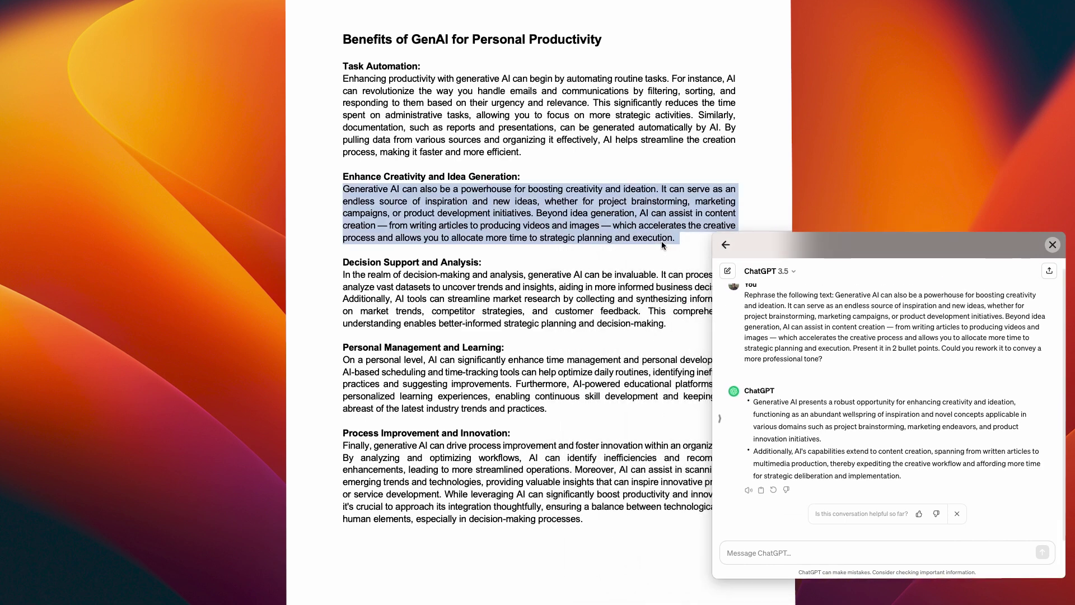
type("- Generative AI presents a robust opportunity for enhancing creativity and ideation, functioning as an abundant wellspring of inspiration and novel concepts applicable in various domains such as project brainstorming, marketing endeavors, and product innovation initiatives. - Additionally, AI's capabilities extend to content creation, spanning from written articles to multimedia production, thereby expediting the creative workflow and affording more time for strategic deliberation and implementation.")
key("Return")
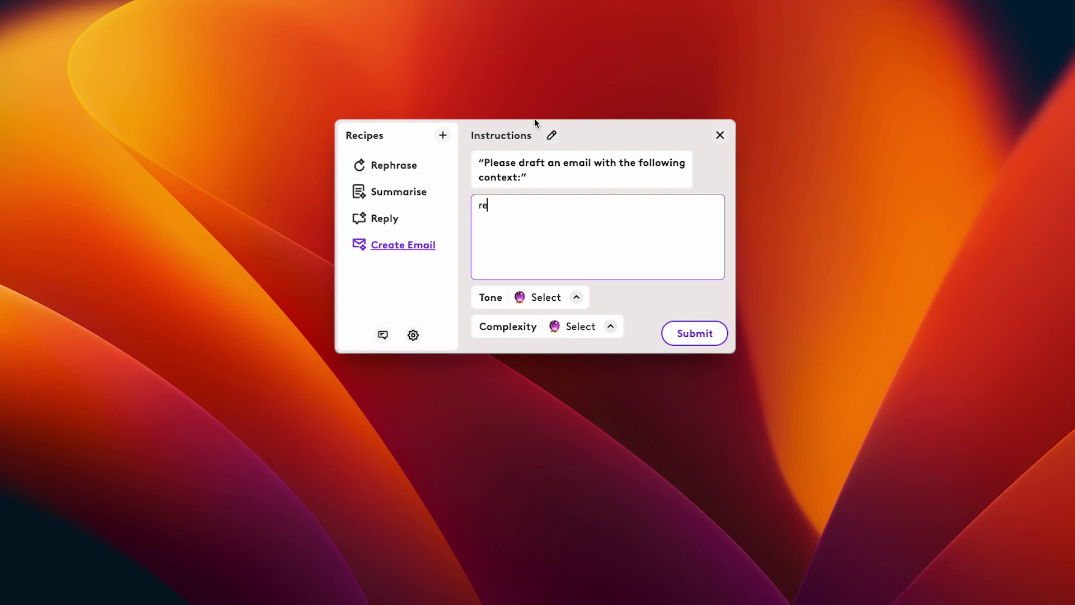
type("requesting to rearrange th")
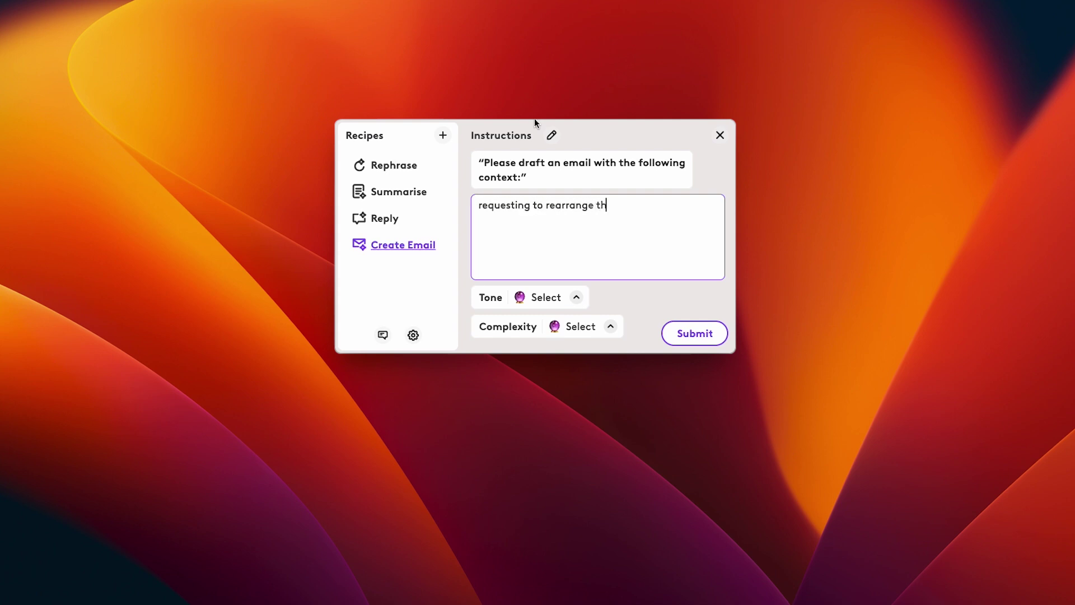
type("e gen ai workshop")
Submit the workshop-rescheduling email request with Professional tone and Simple complexity.
left_click(577, 297)
left_click(550, 206)
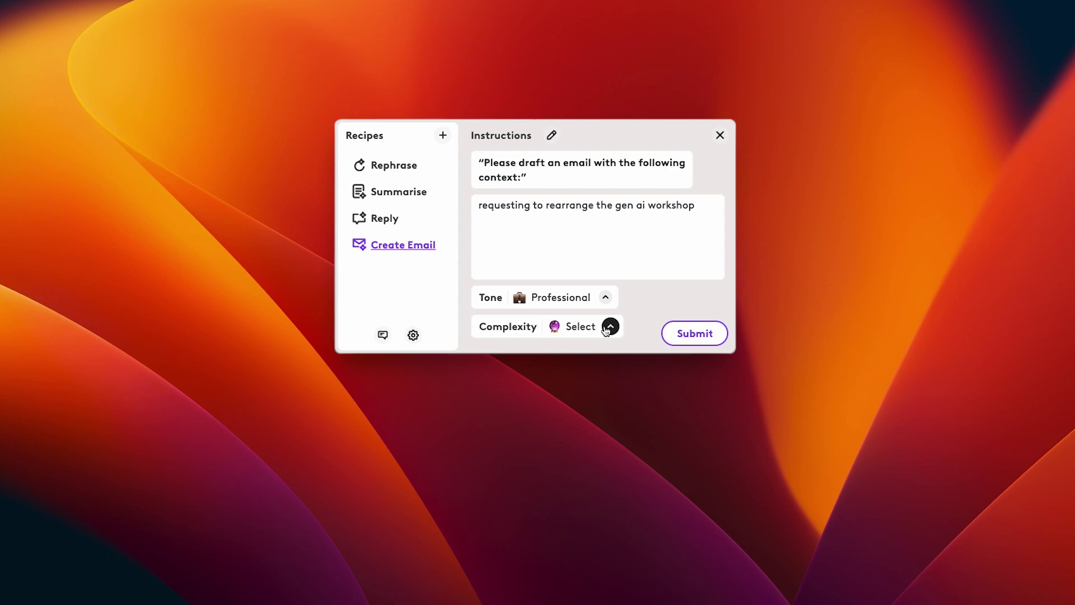
left_click(610, 327)
left_click(576, 214)
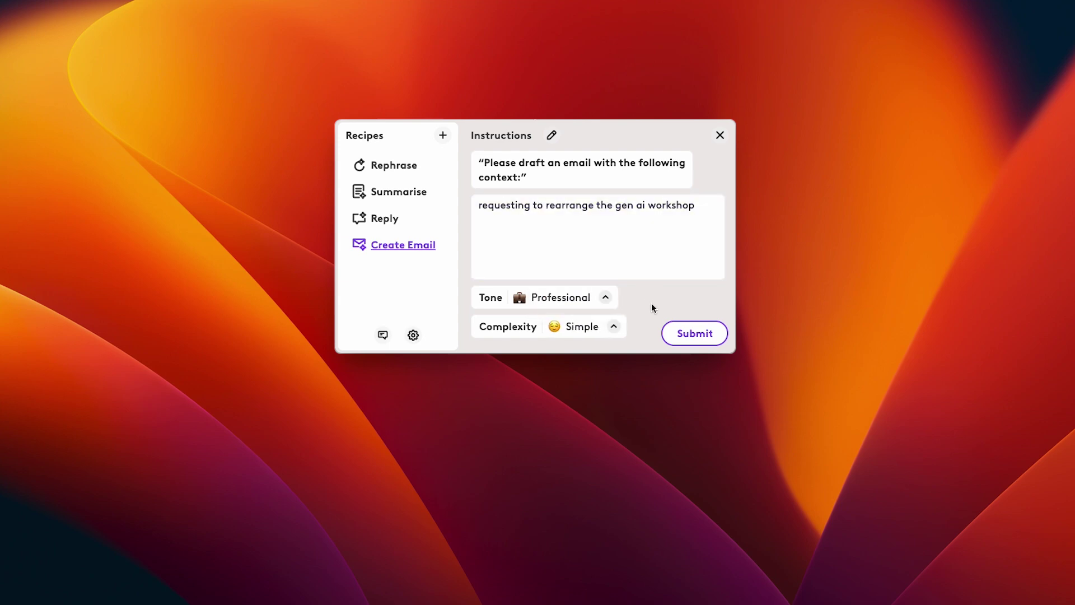
left_click(683, 331)
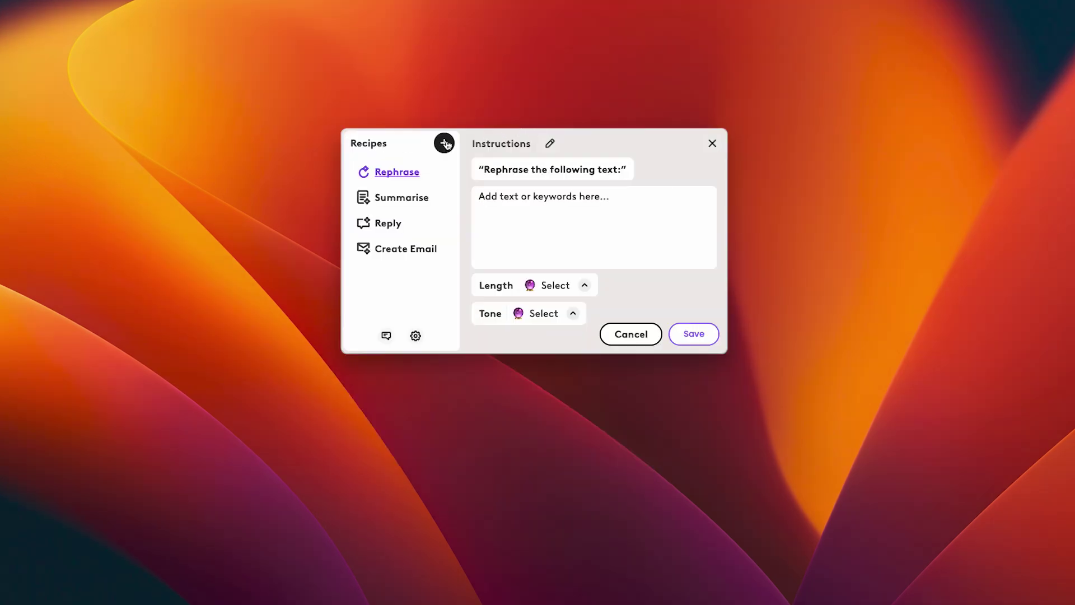
Create and save a recipe named Brainstorm with the prompt 'Brainstorm ideas for'.
left_click(445, 143)
type("Brainstorm")
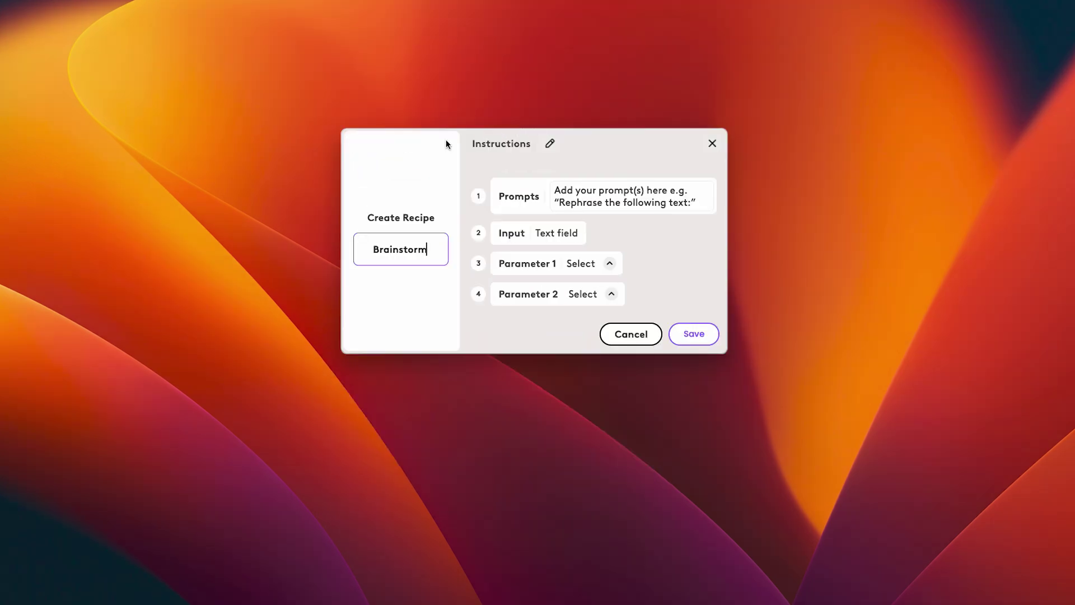
left_click(576, 181)
type("Brai")
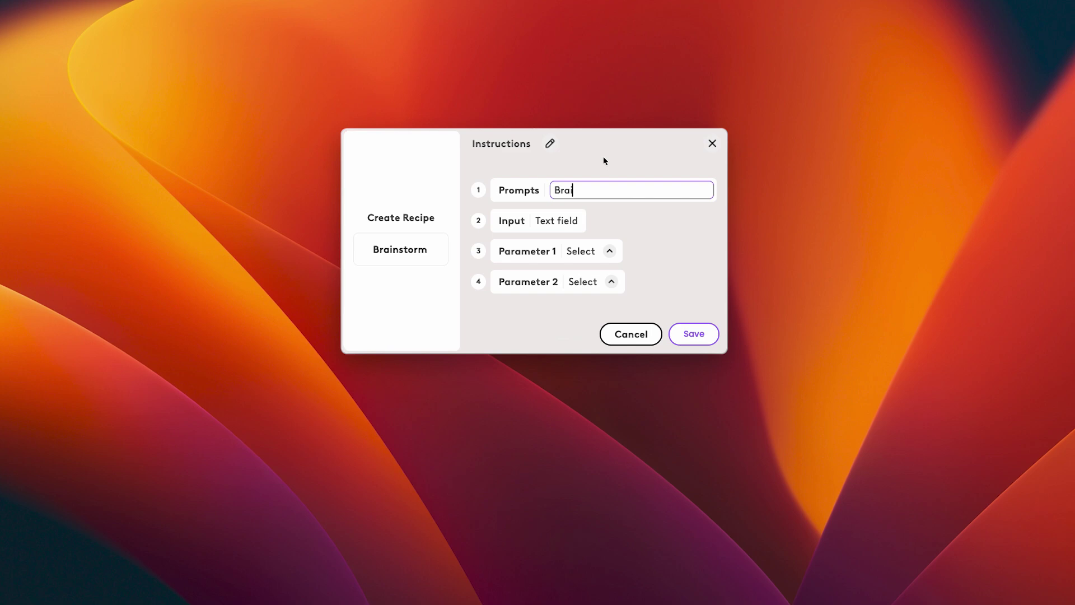
type("nstorm ideas for")
left_click(694, 333)
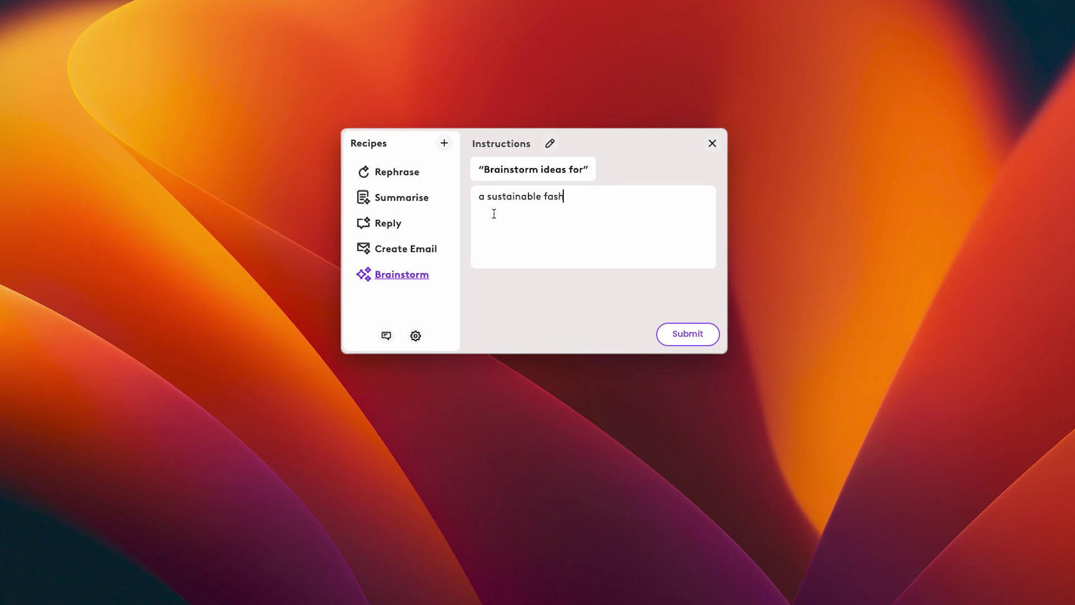
Submit the sustainable-fashion brainstorm, then request and copy a 200-word Gen AI article.
left_click(687, 333)
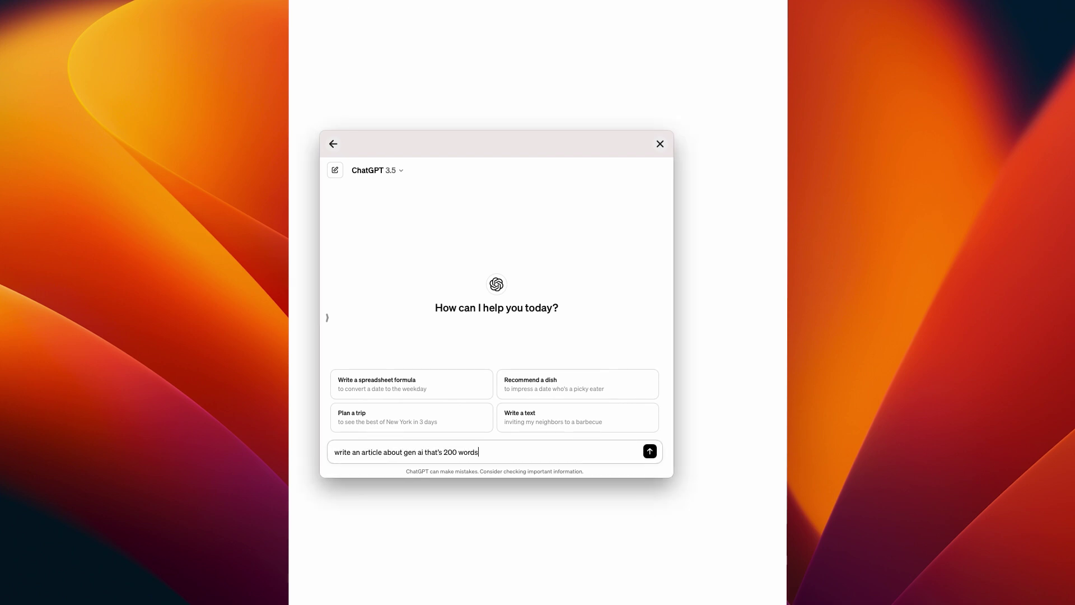
key("Return")
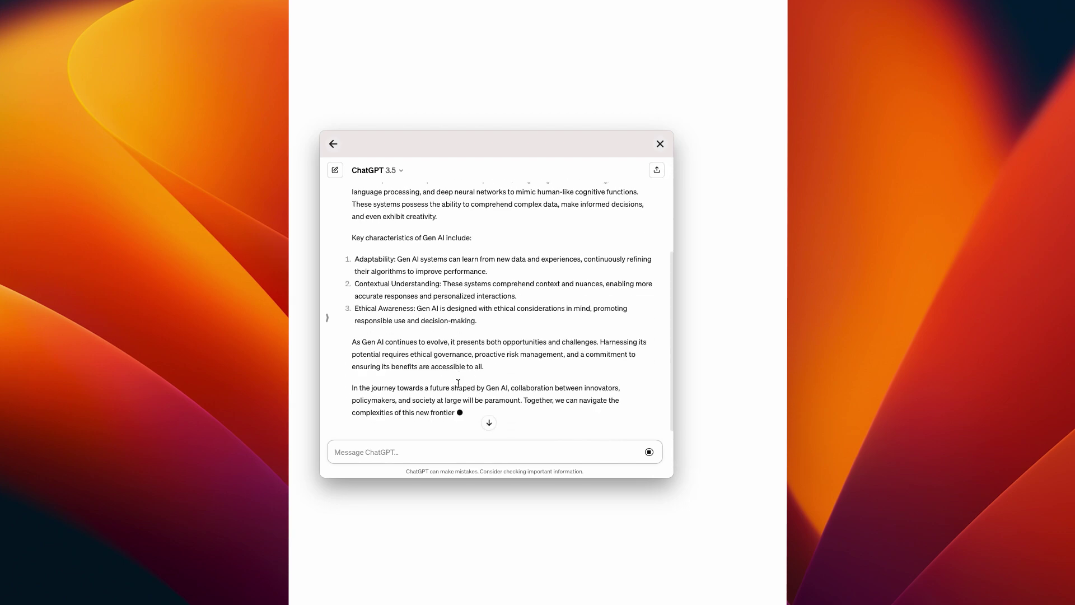
left_click(369, 415)
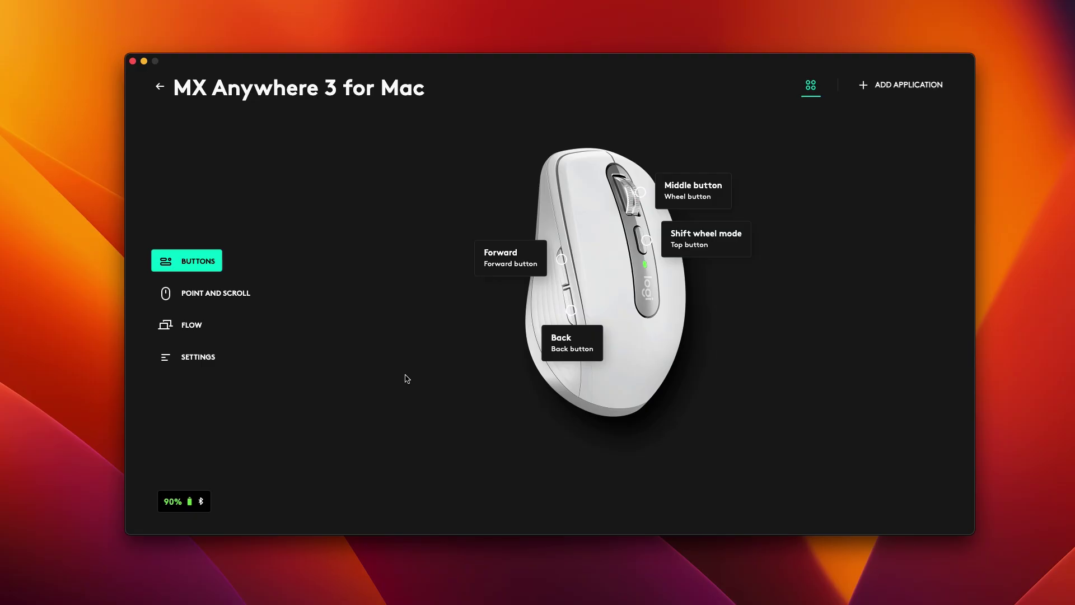
Assign Open AI Prompt Builder to the MX Anywhere 3 top button.
left_click(701, 238)
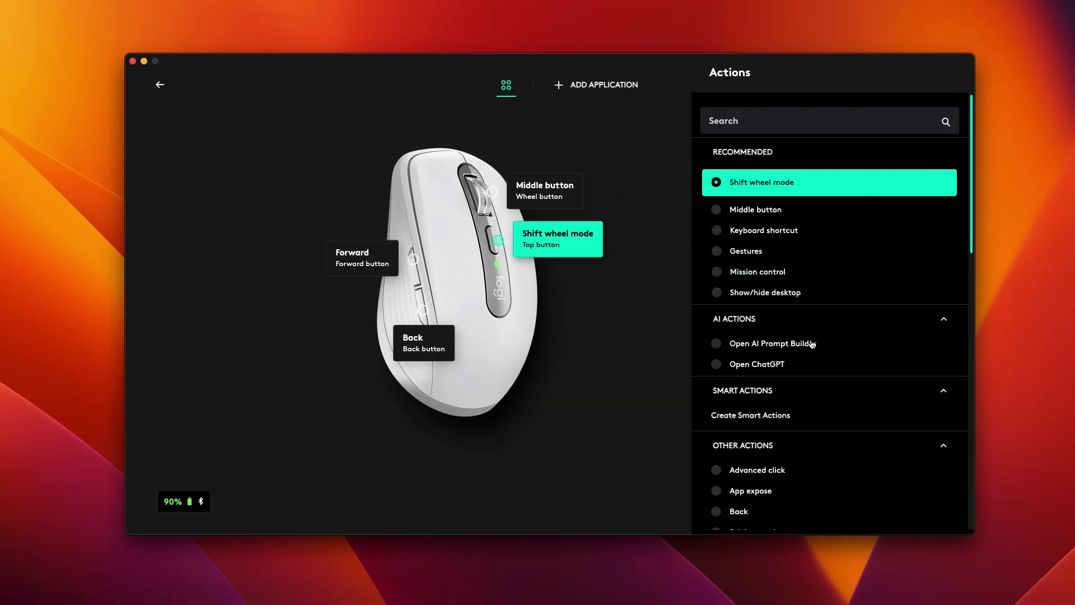
left_click(786, 344)
left_click(623, 338)
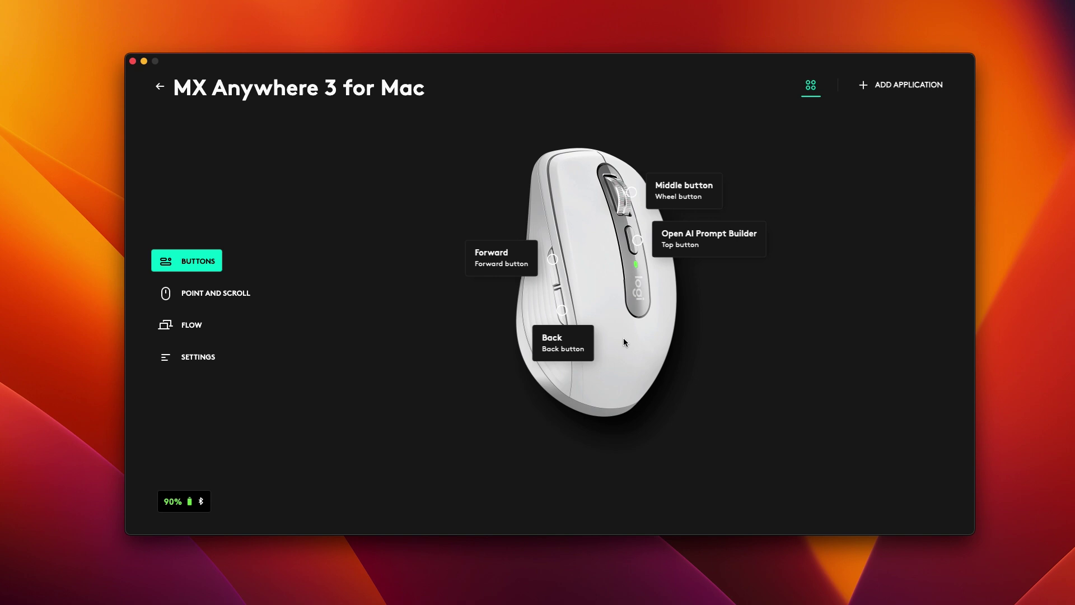
Assign Open ChatGPT from AI Actions to the back button.
left_click(588, 348)
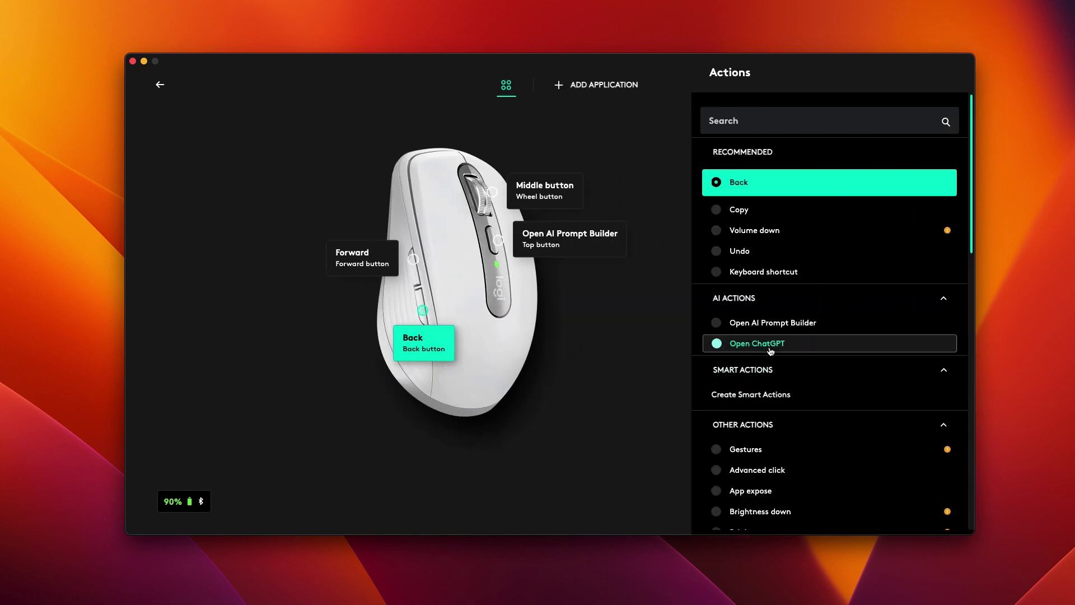
left_click(770, 305)
left_click(668, 351)
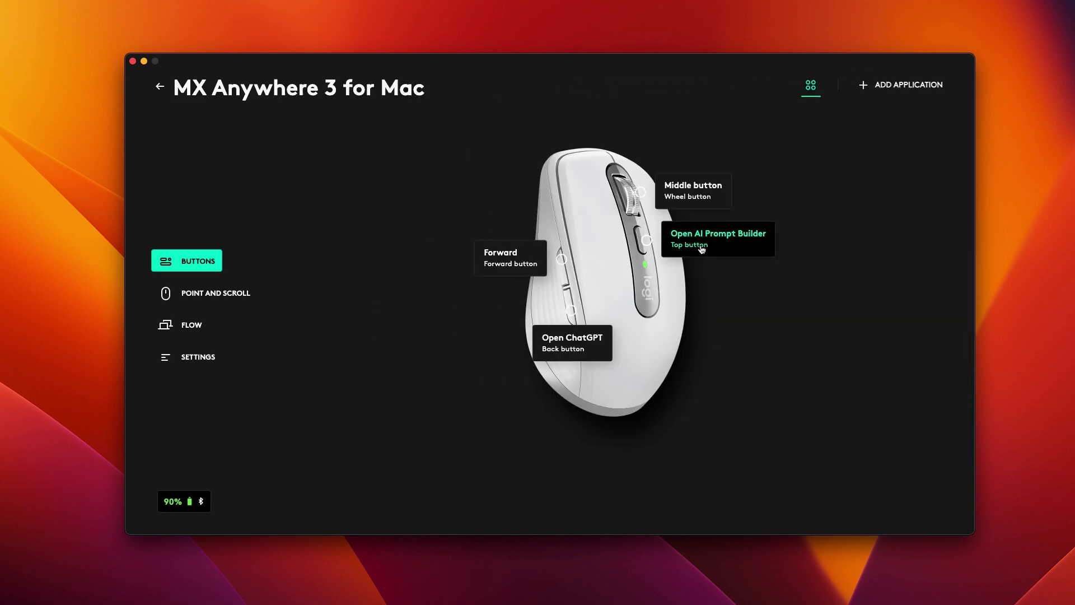